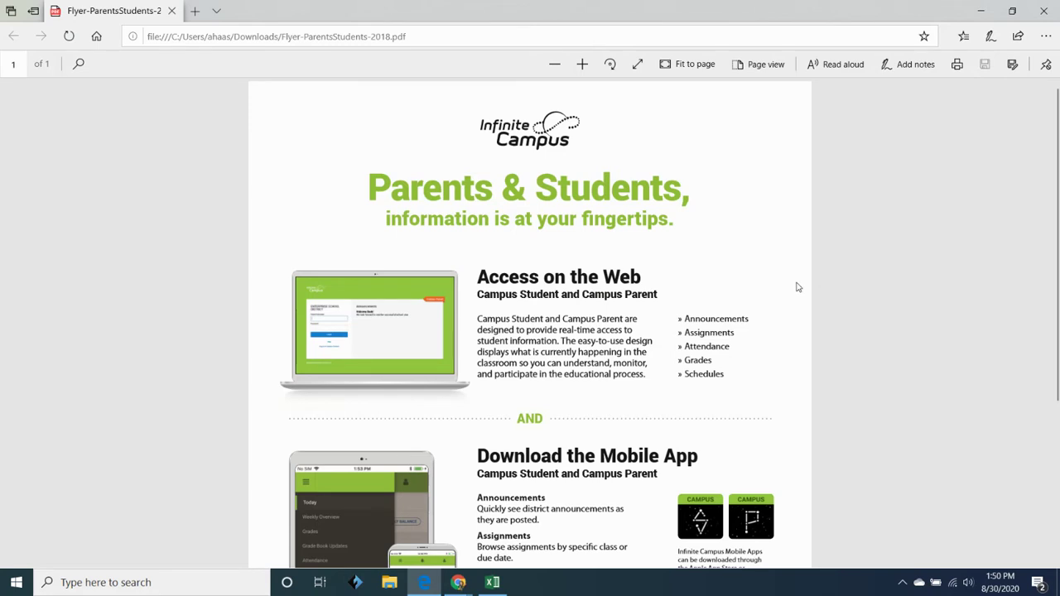
# - Log in to the Campus Student portal with the student's username and password
pyautogui.scroll(-1, 797, 288)
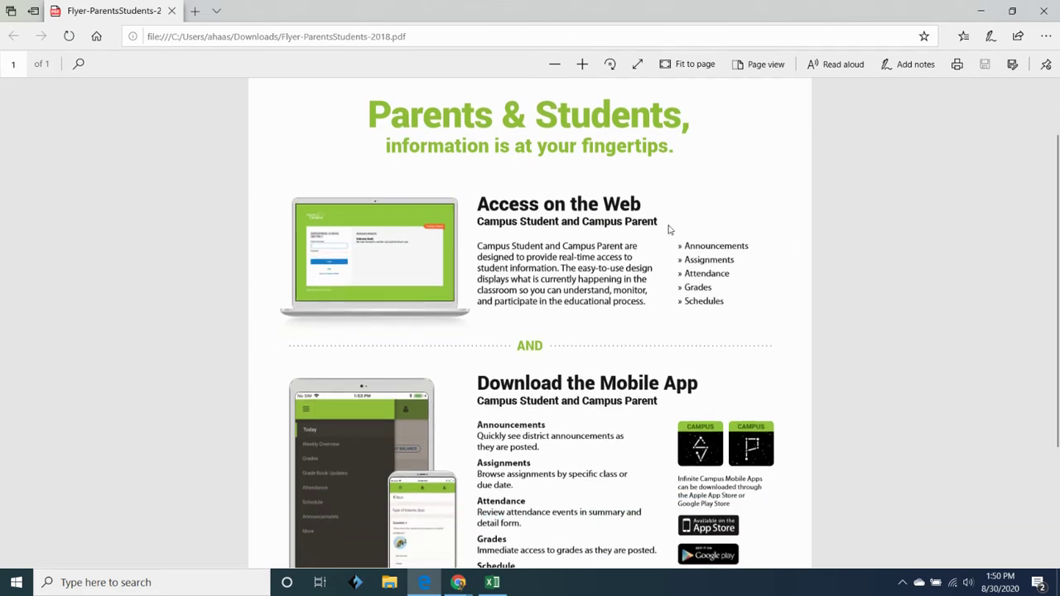
pyautogui.scroll(-1, 821, 303)
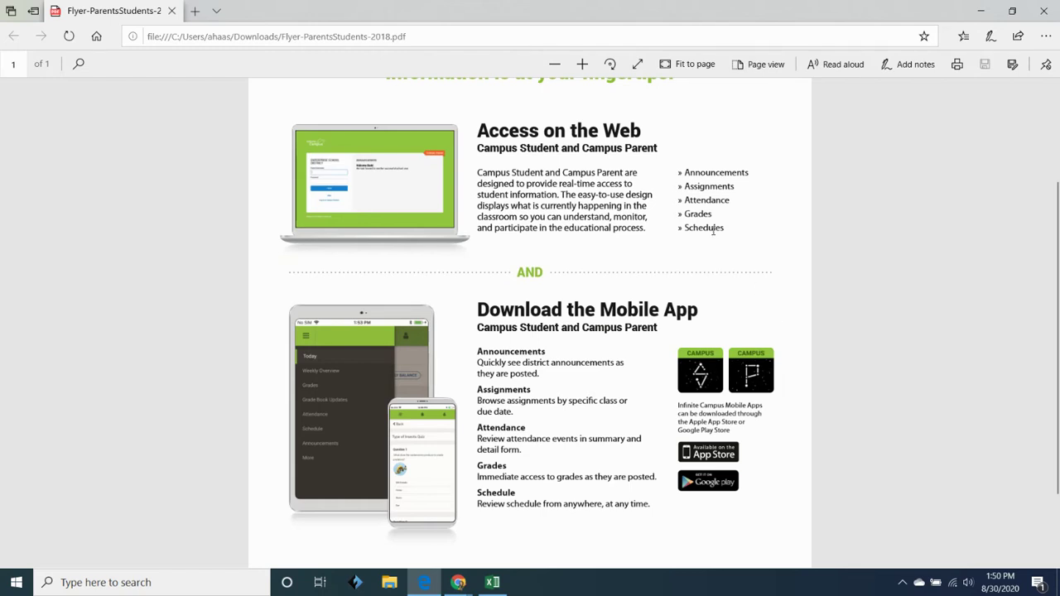
pyautogui.scroll(2, 667, 347)
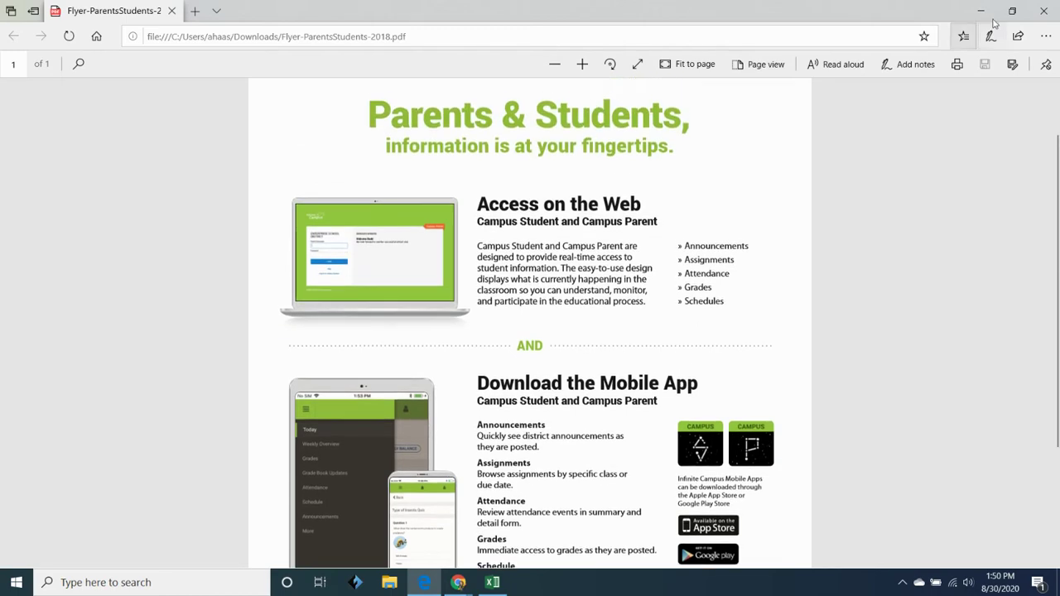
pyautogui.click(980, 11)
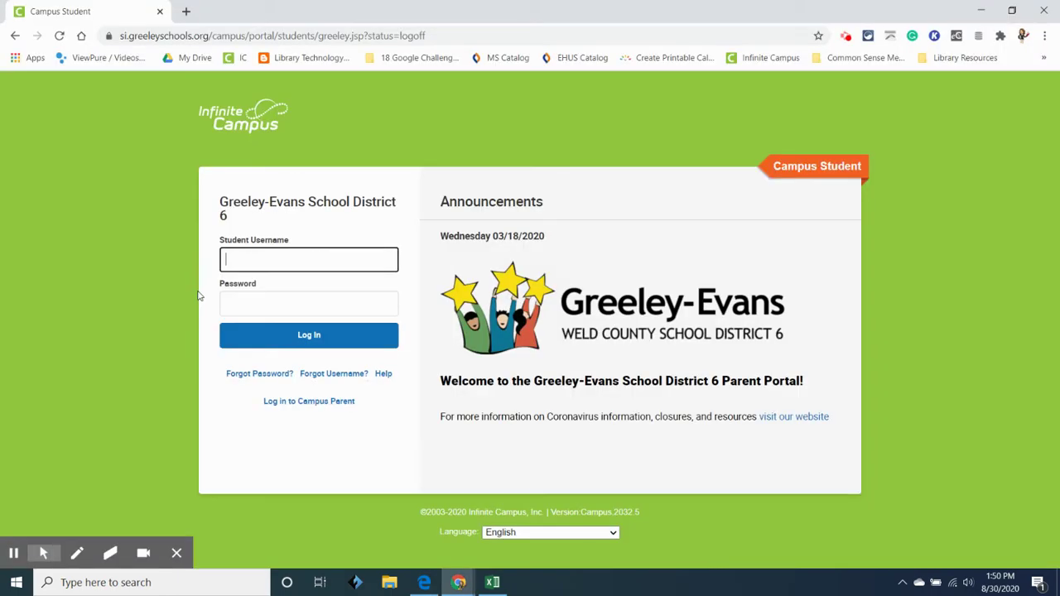
pyautogui.click(257, 260)
pyautogui.click(256, 301)
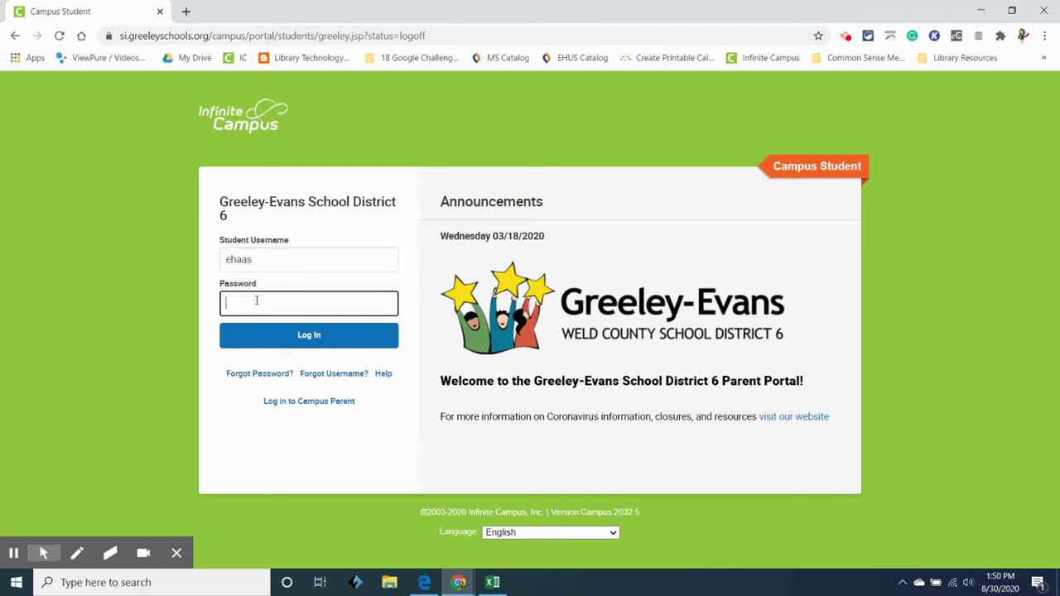
pyautogui.write('••••••')
pyautogui.click(300, 333)
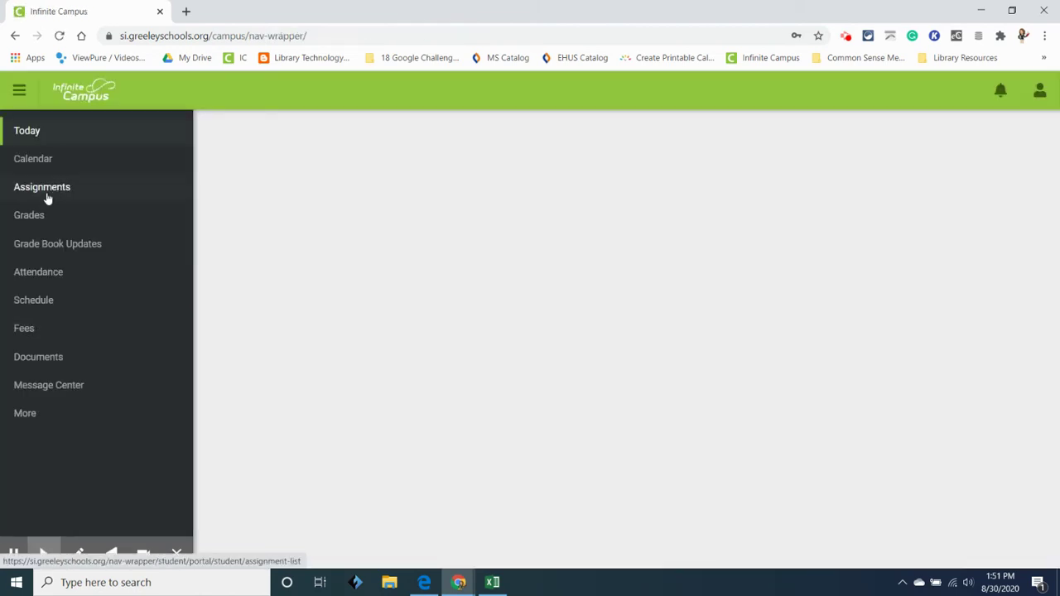
# - Open Grades to see Qtr1 results: Term GPA 4.000, Music Appreciation 7th A+ (100%)
pyautogui.click(35, 226)
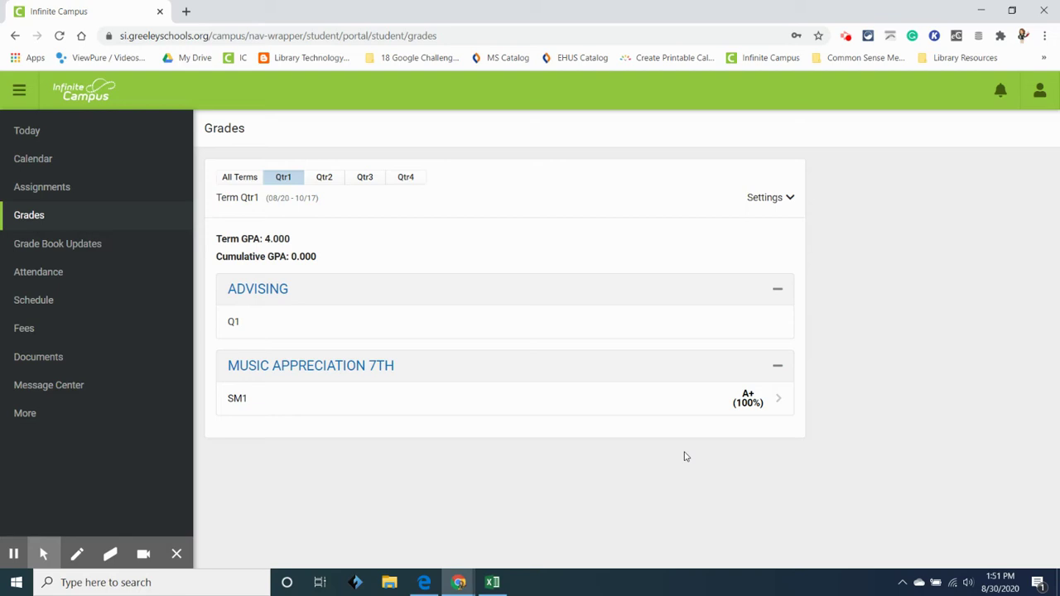
# - Open Music Appreciation 7th SM1 details and expand Classwork/Participation and Homework assignments
pyautogui.click(779, 404)
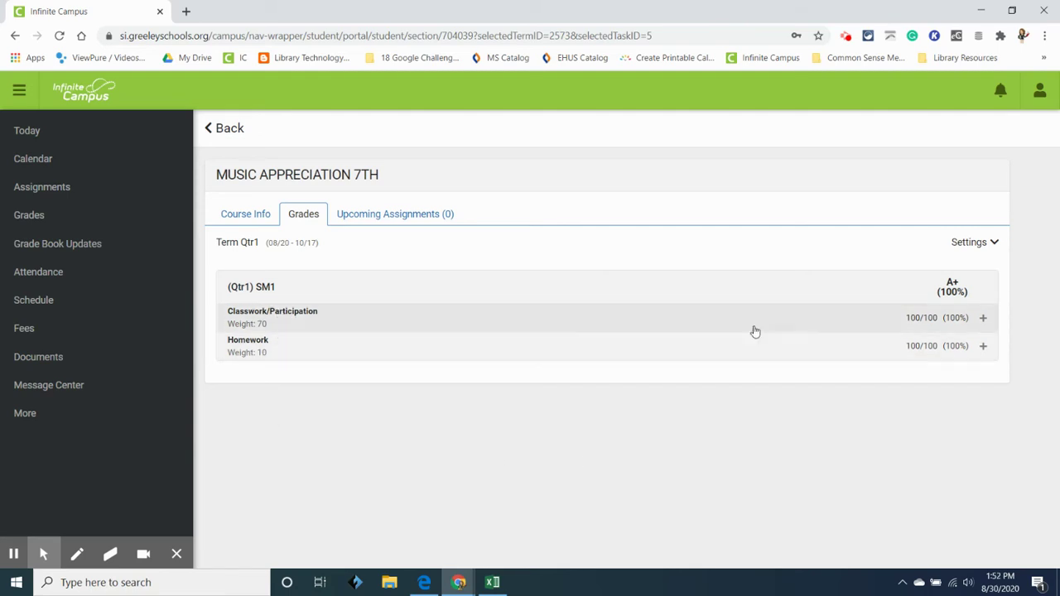
pyautogui.click(984, 320)
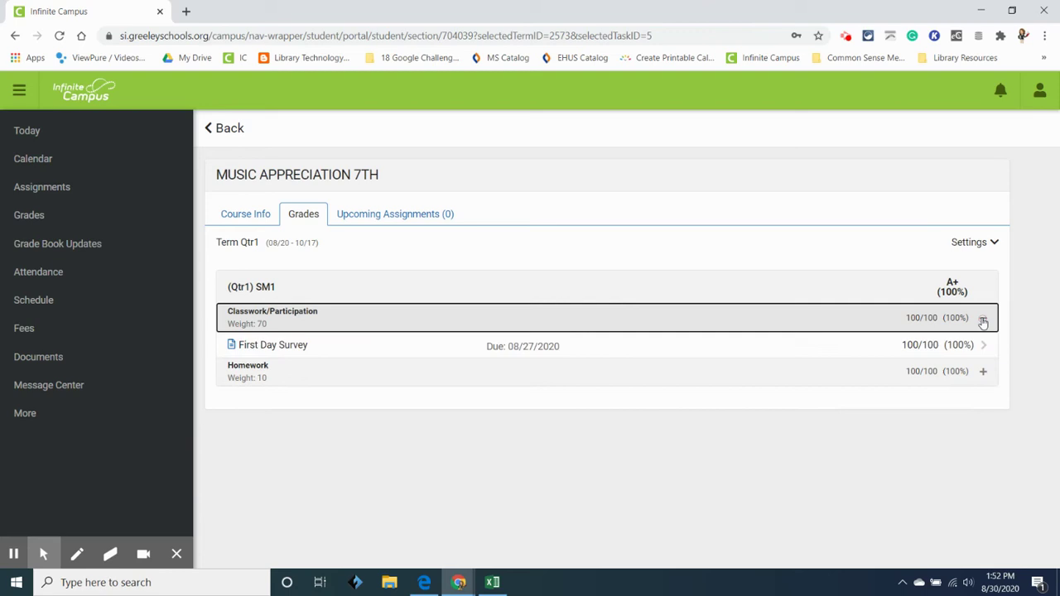
pyautogui.click(984, 375)
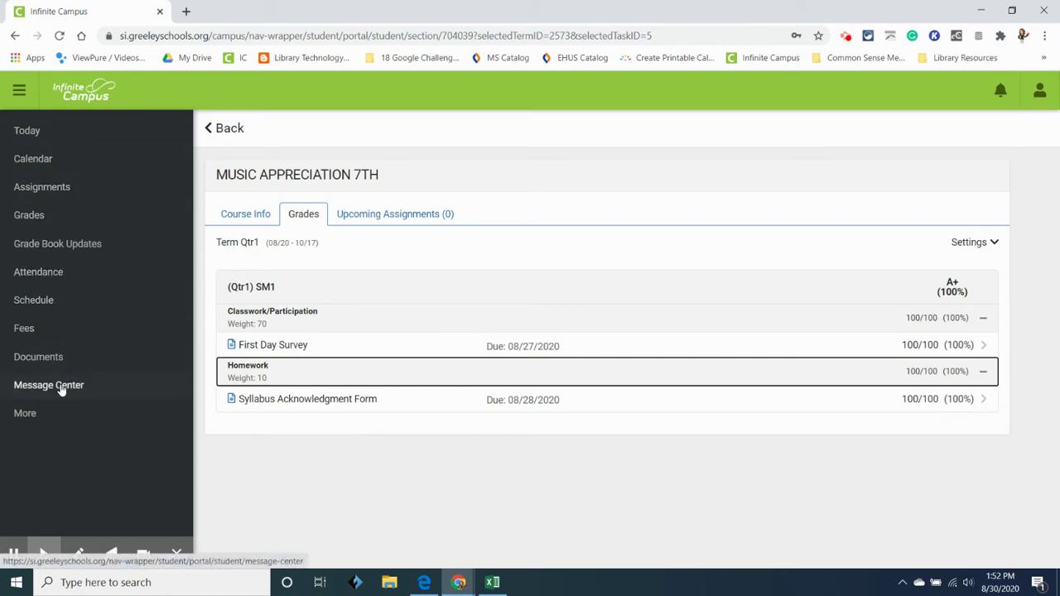
# - Show the Assignments list filtered to Missing, which is empty for Sunday 08/30
pyautogui.click(48, 192)
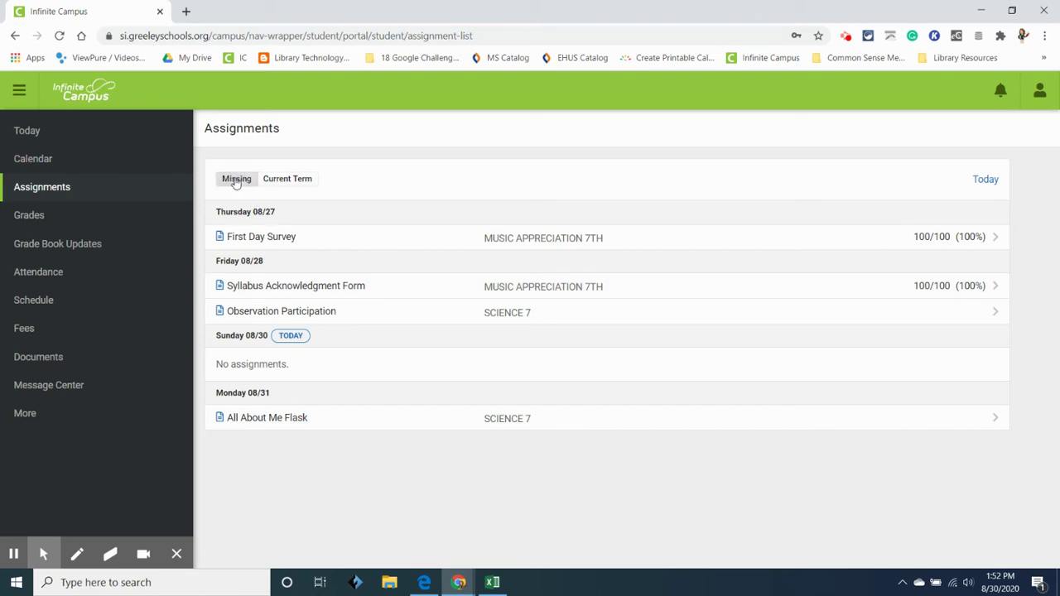
pyautogui.click(237, 179)
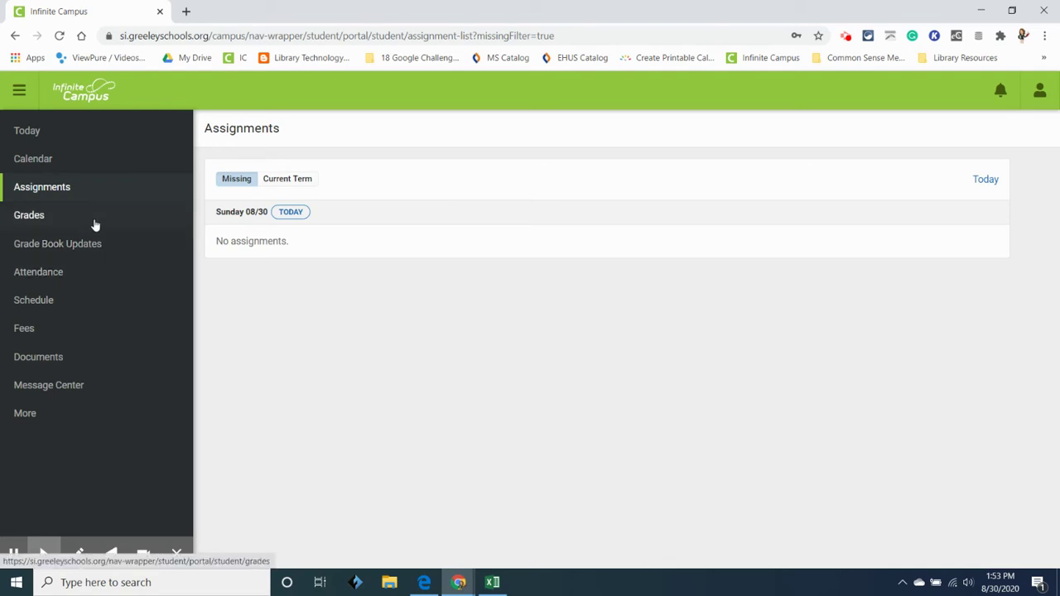
# - View course attendance and the Qtr1 schedule, then the August 2020 assignments calendar
pyautogui.click(47, 275)
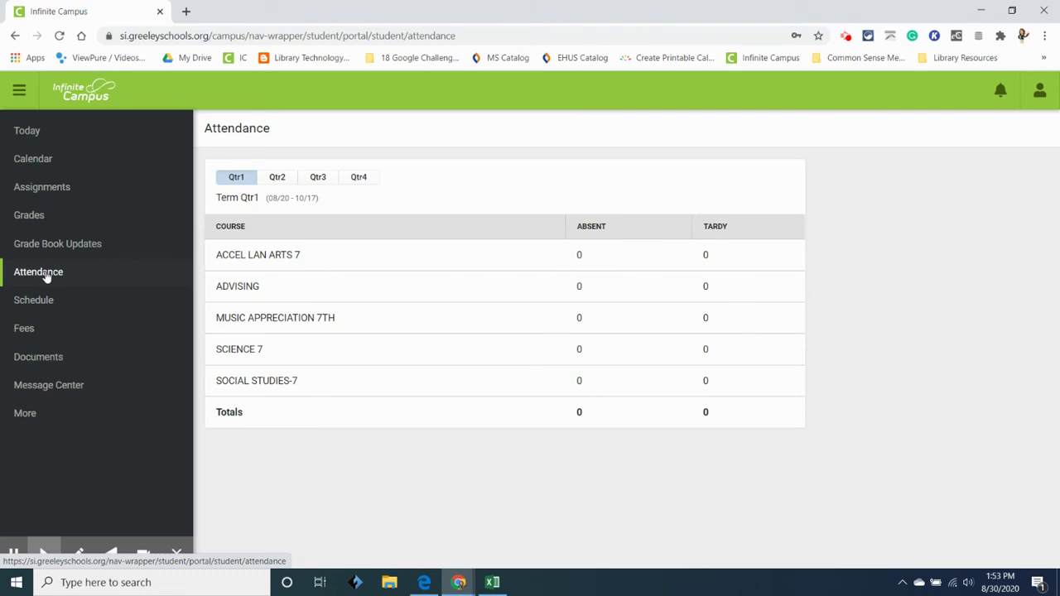
pyautogui.click(40, 304)
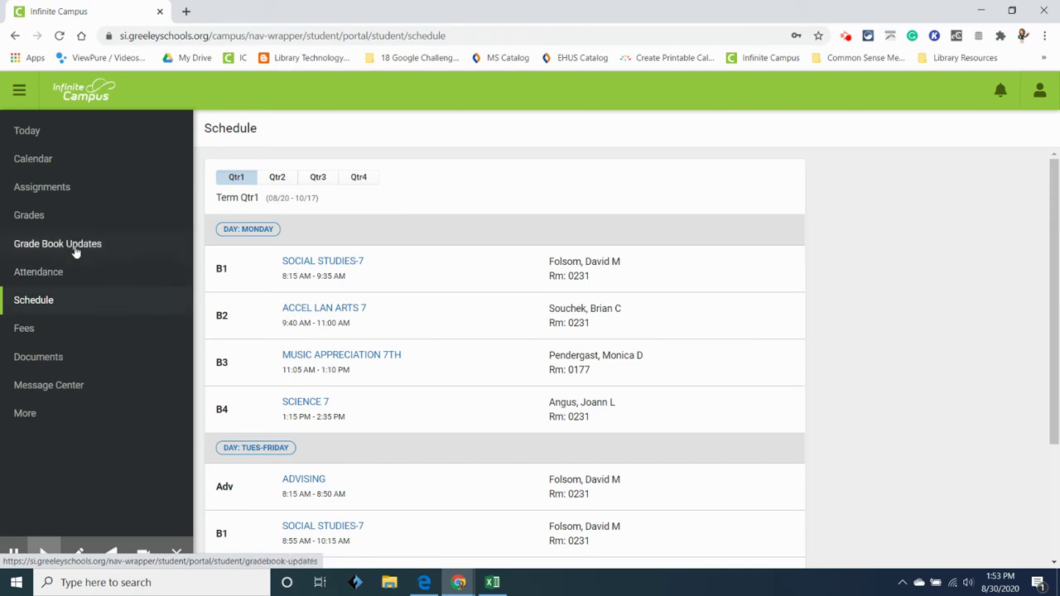
pyautogui.click(46, 164)
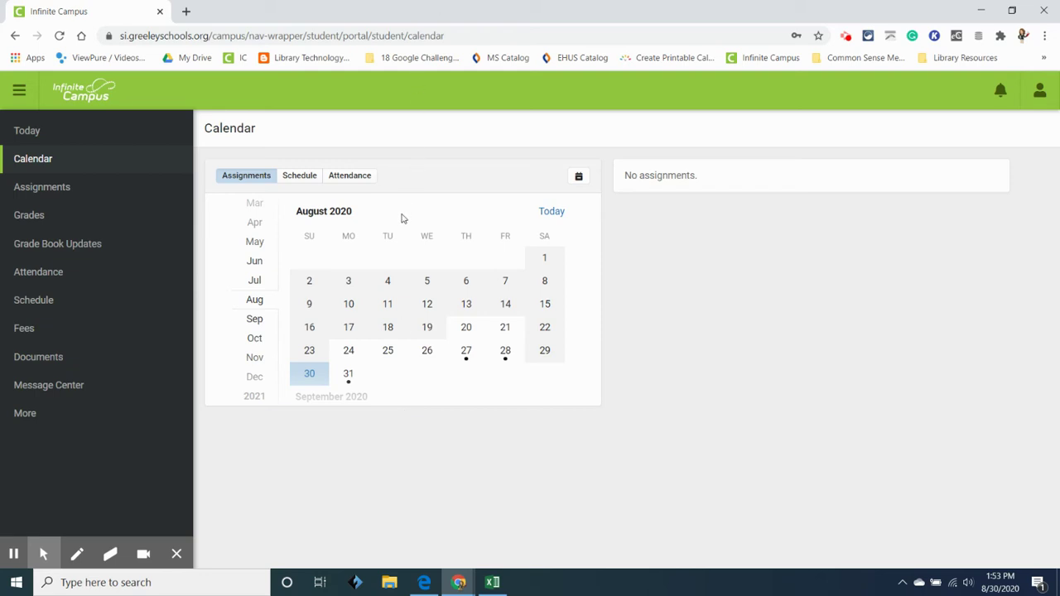
# - Check August 2020 assignments on the 27th, 28th and 31st, showing Science 7 All About Me Flask
pyautogui.click(255, 324)
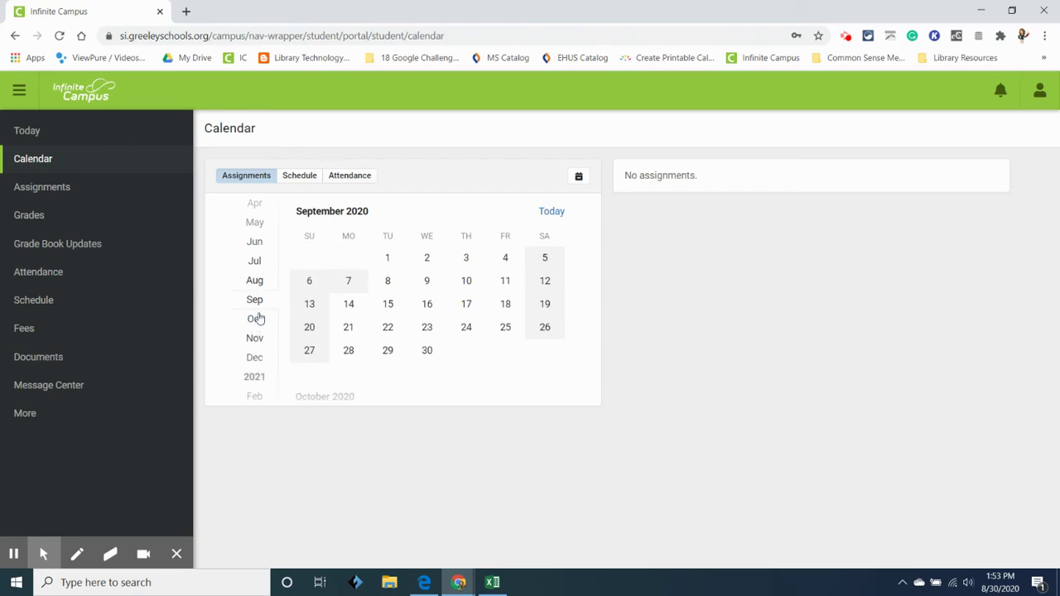
pyautogui.click(255, 280)
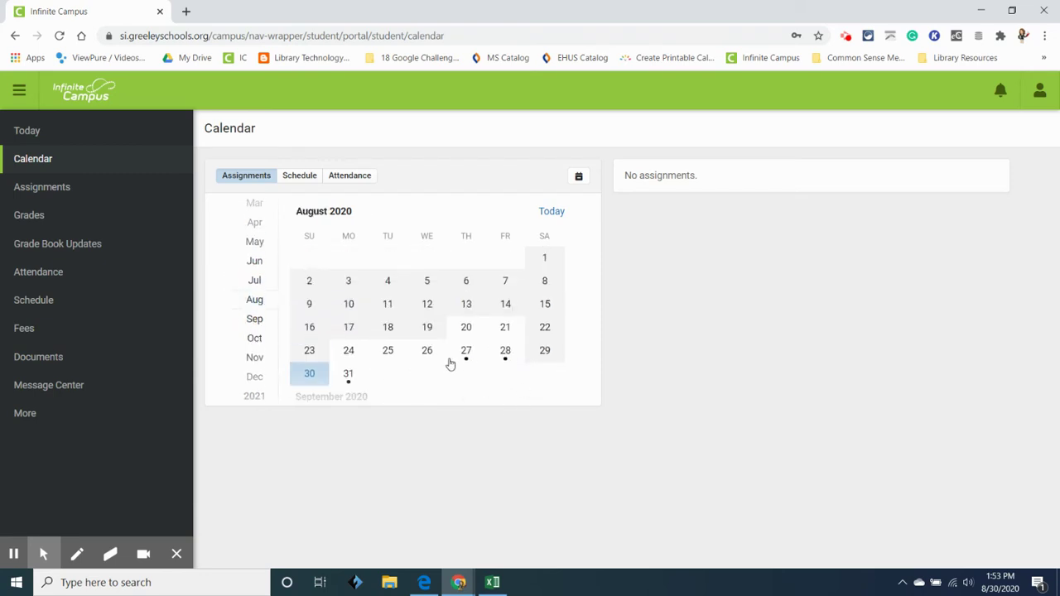
pyautogui.click(466, 361)
pyautogui.click(506, 361)
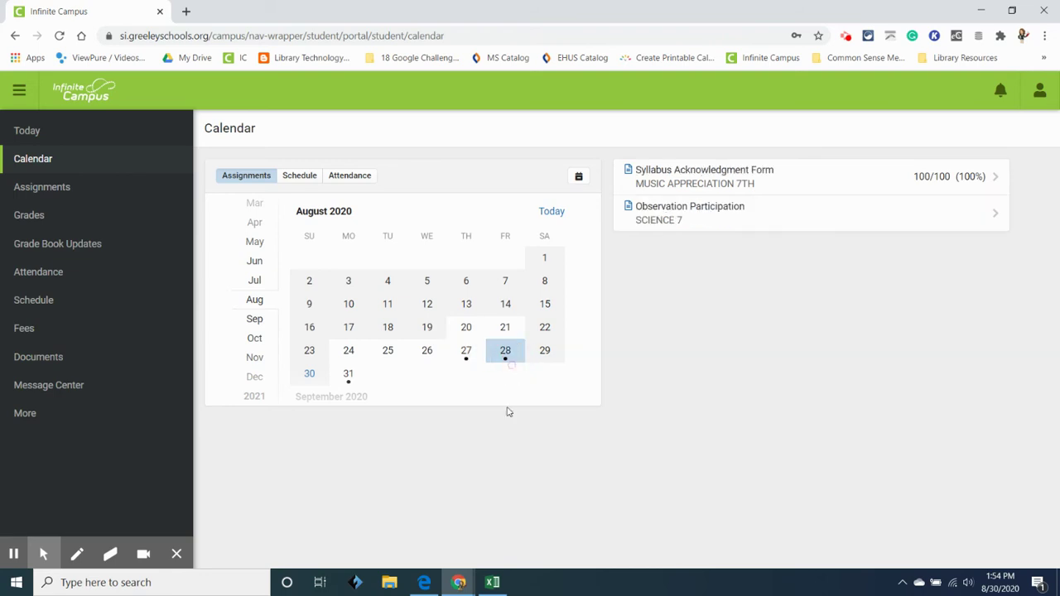
pyautogui.click(349, 377)
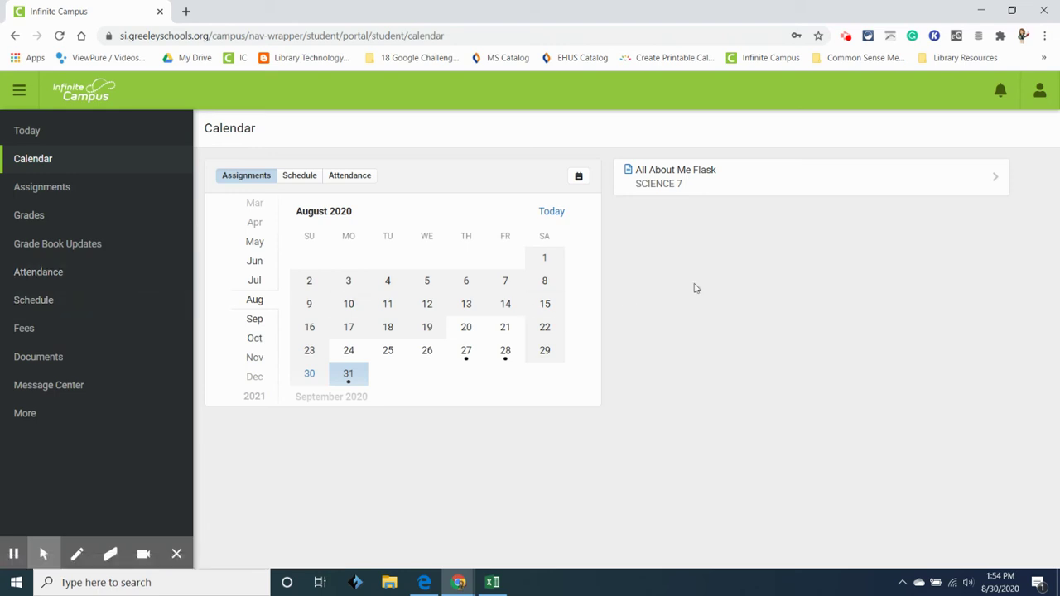
# - Raise the Assignment is scored alert from less than 80% to less than 90% and save
pyautogui.click(1041, 92)
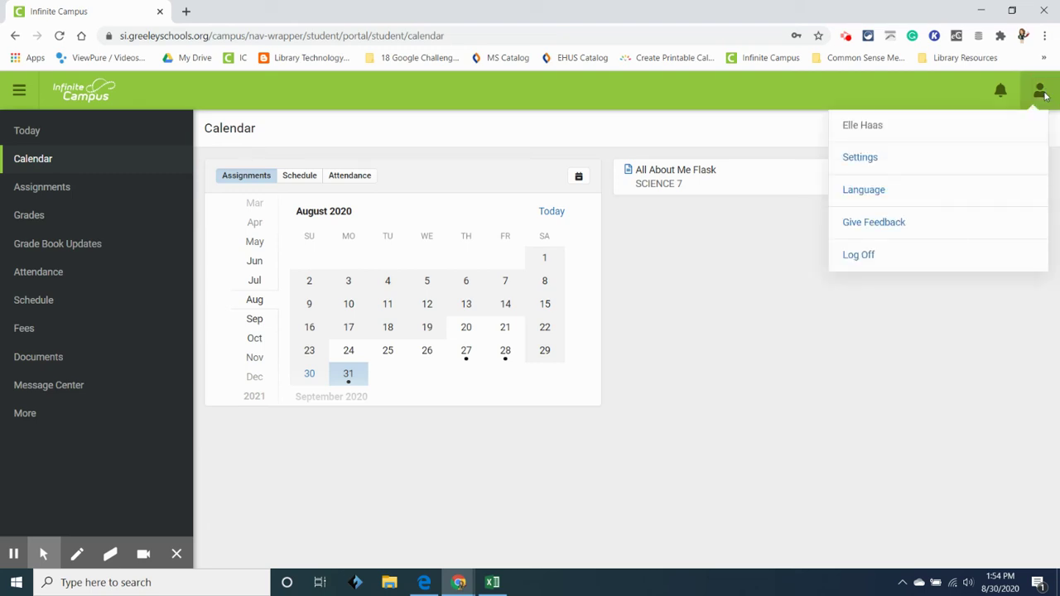
pyautogui.click(864, 160)
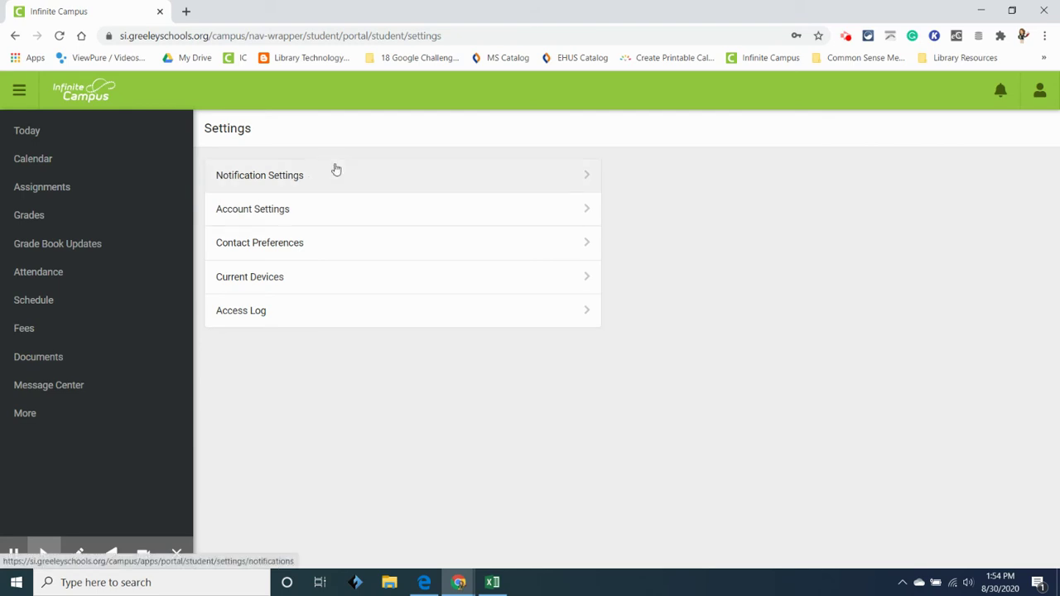
pyautogui.click(277, 181)
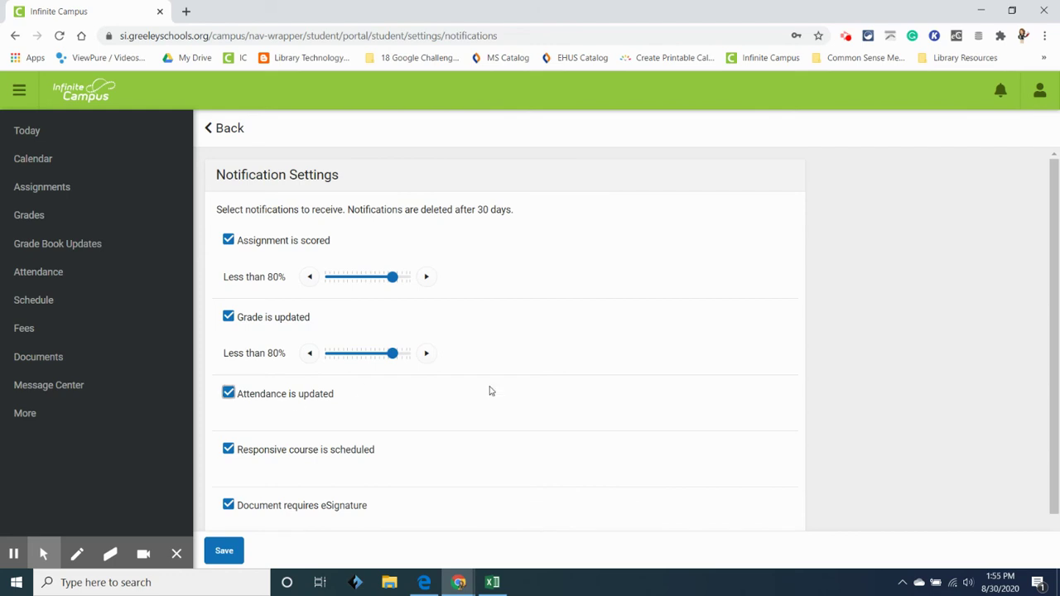
pyautogui.click(426, 280)
pyautogui.click(426, 278)
pyautogui.click(229, 552)
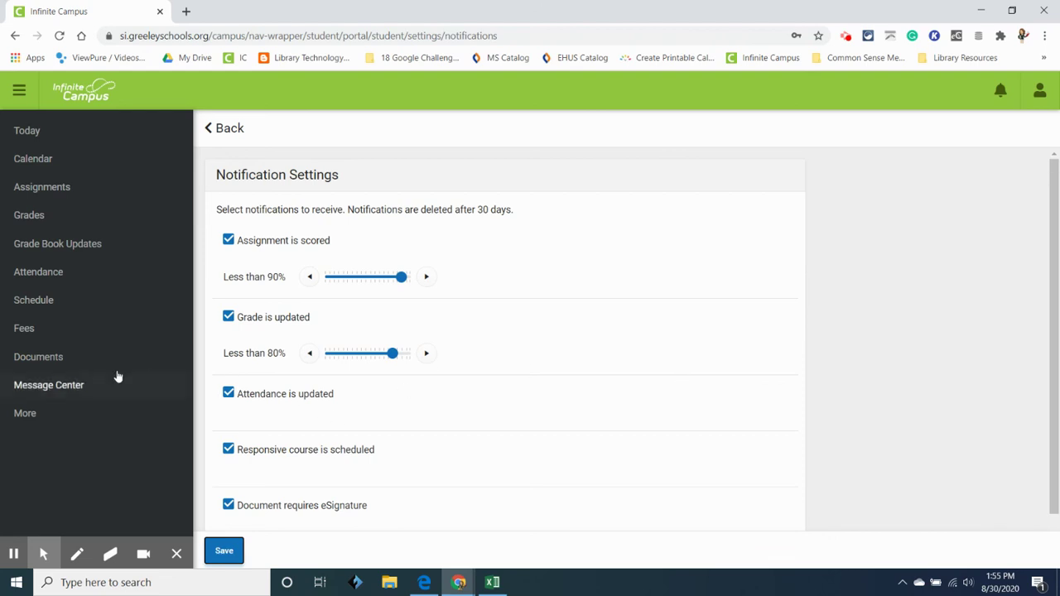
# - Show the Message Center inbox with Music Appreciation messages from 08/25 and 08/24/2020
pyautogui.click(56, 391)
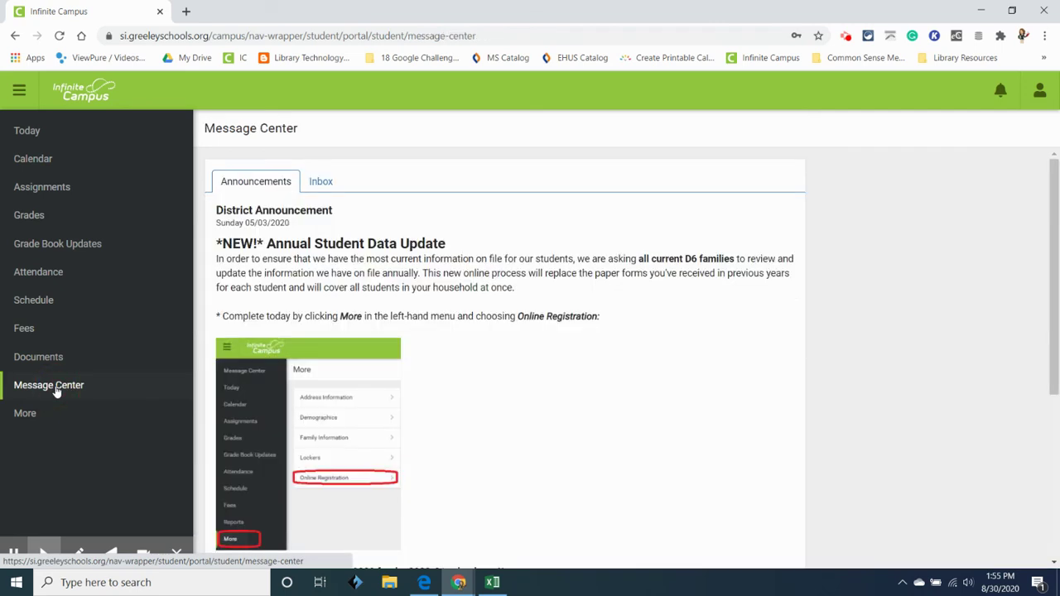
pyautogui.click(315, 190)
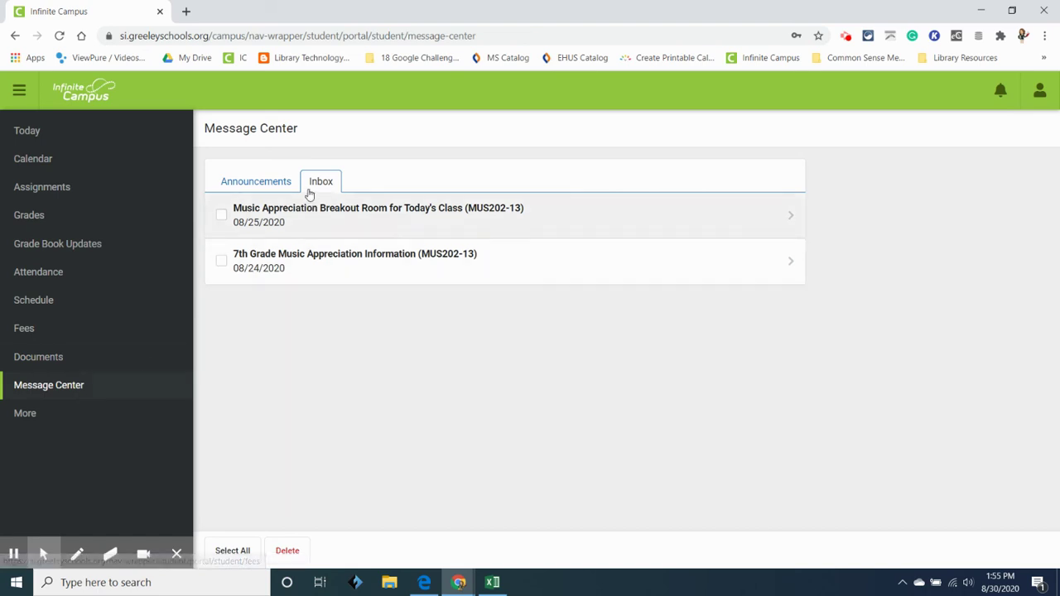
pyautogui.click(310, 211)
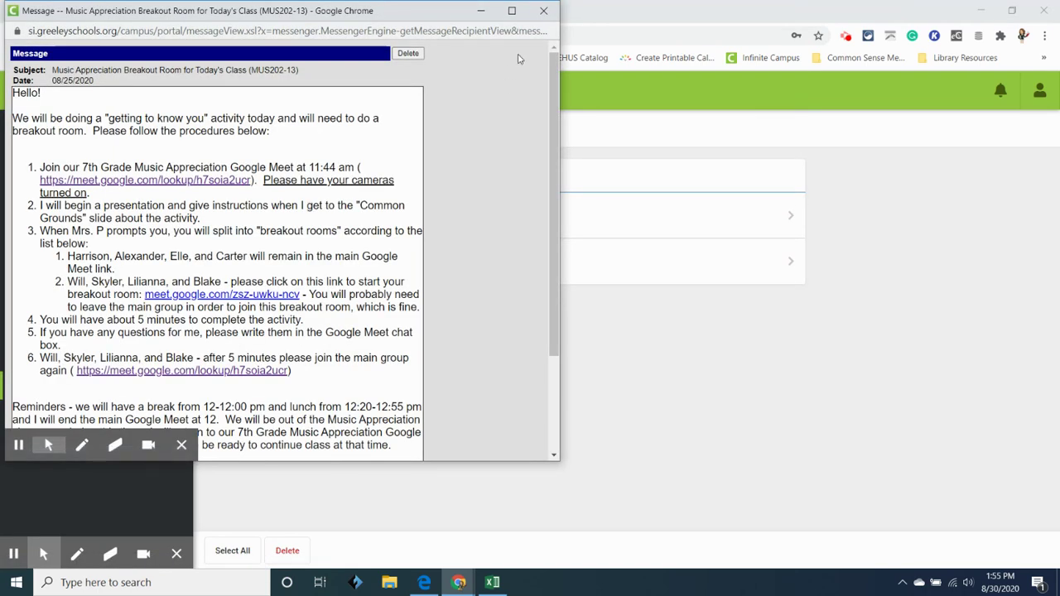
pyautogui.click(553, 14)
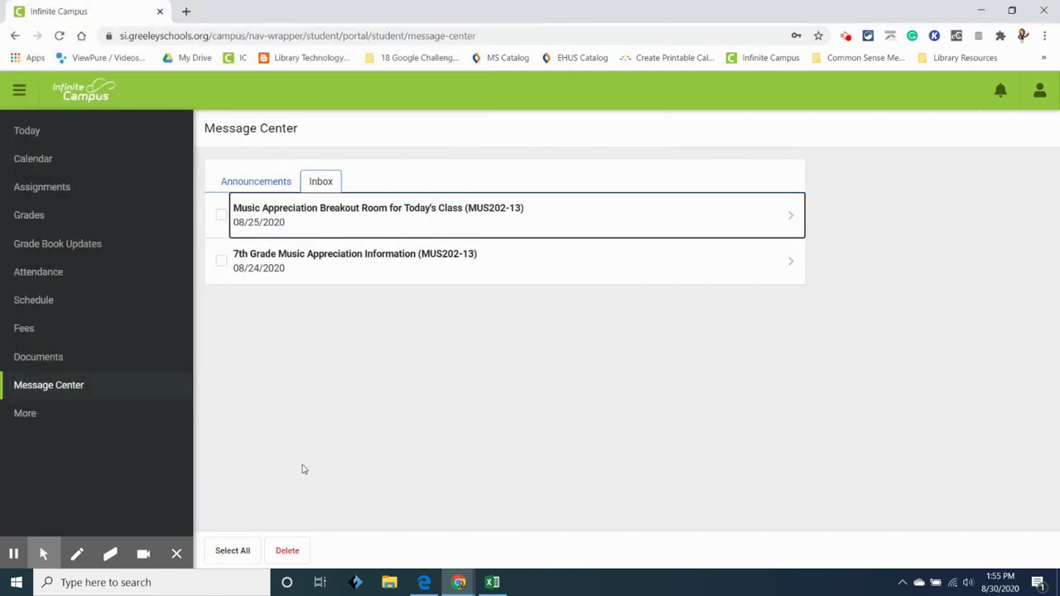